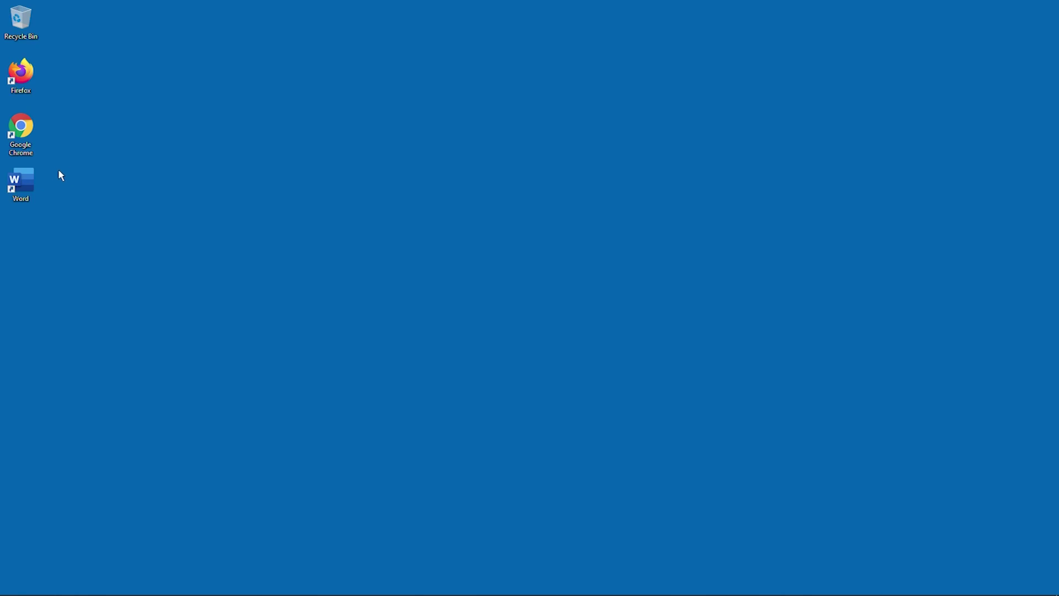
- Start Word with a blank document and insert a table with seven columns and four rows
double_click(26, 183)
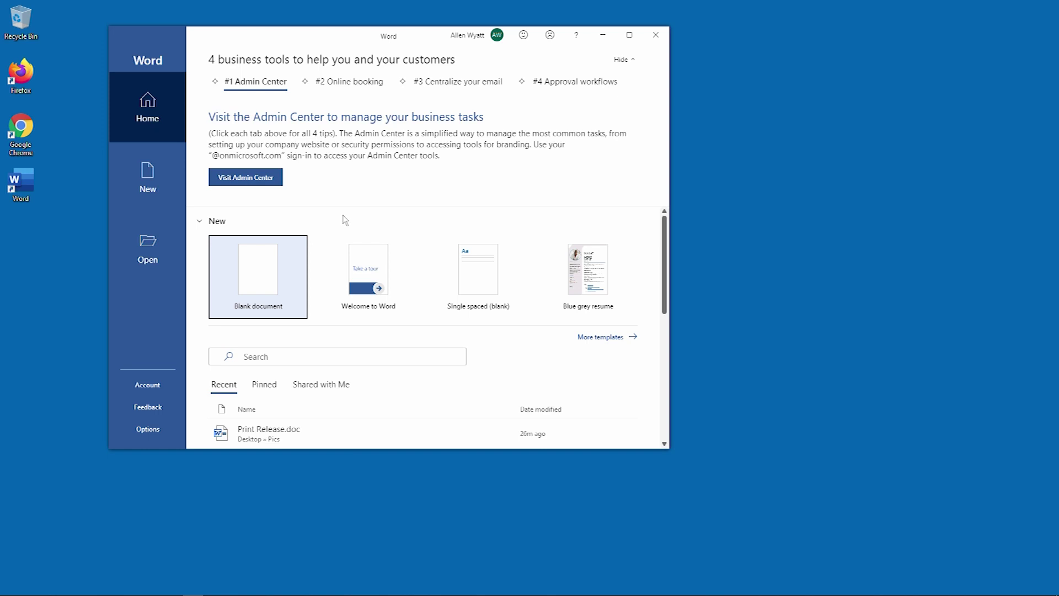
click(262, 278)
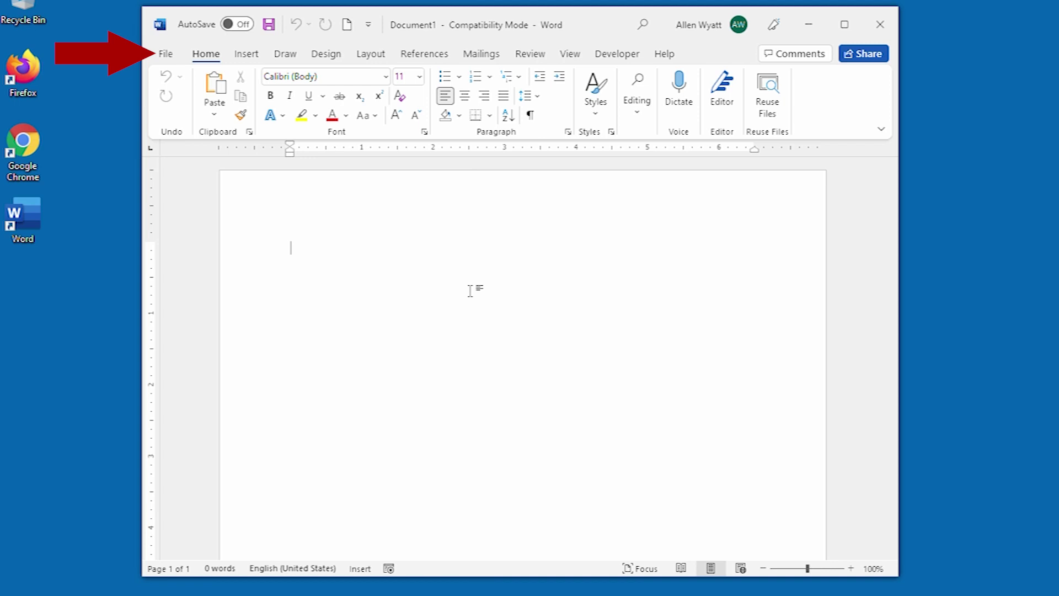
click(254, 58)
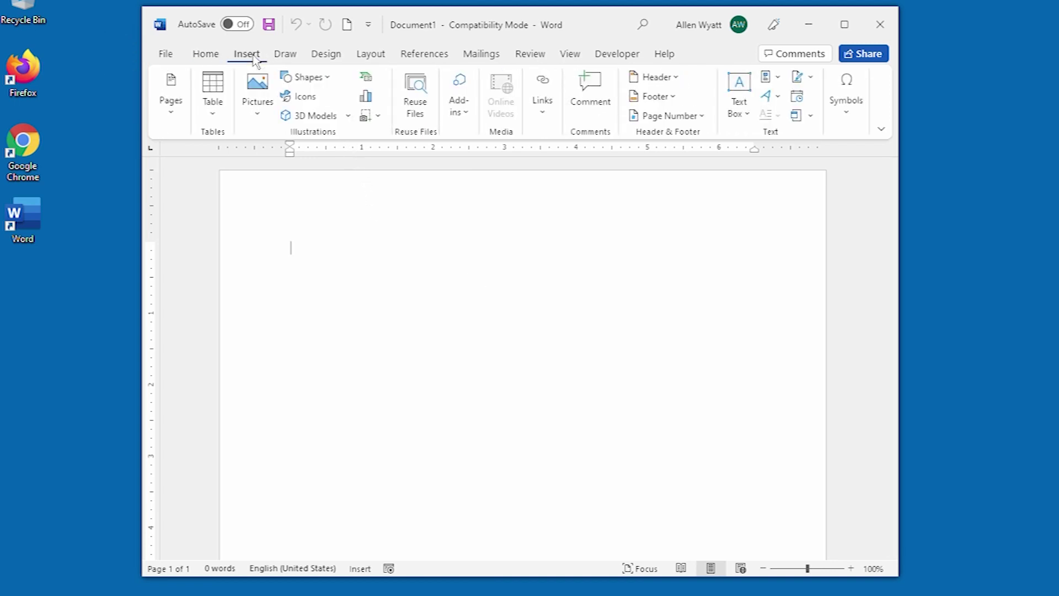
click(214, 114)
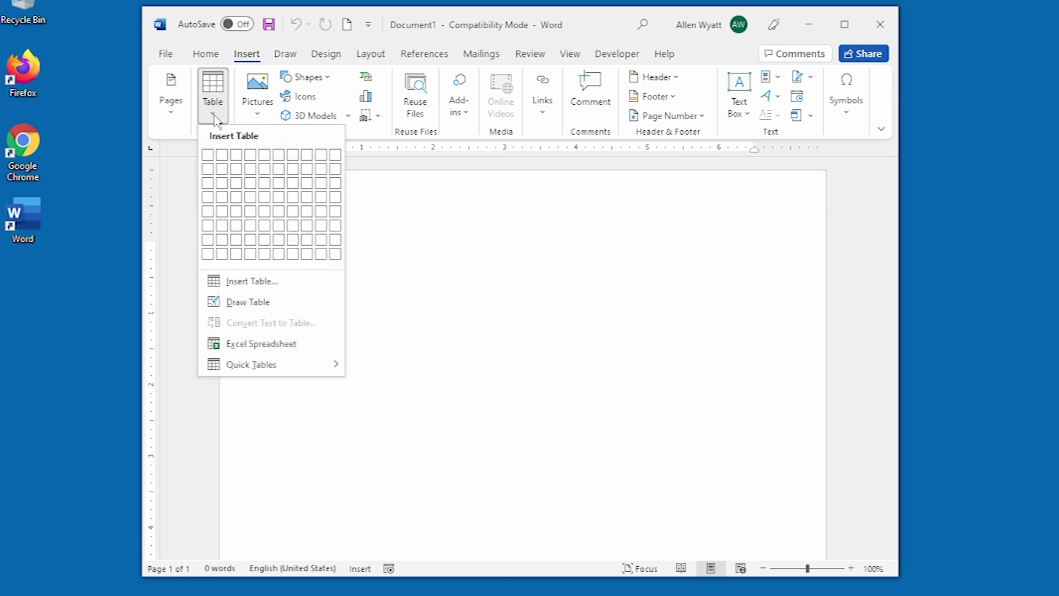
click(295, 200)
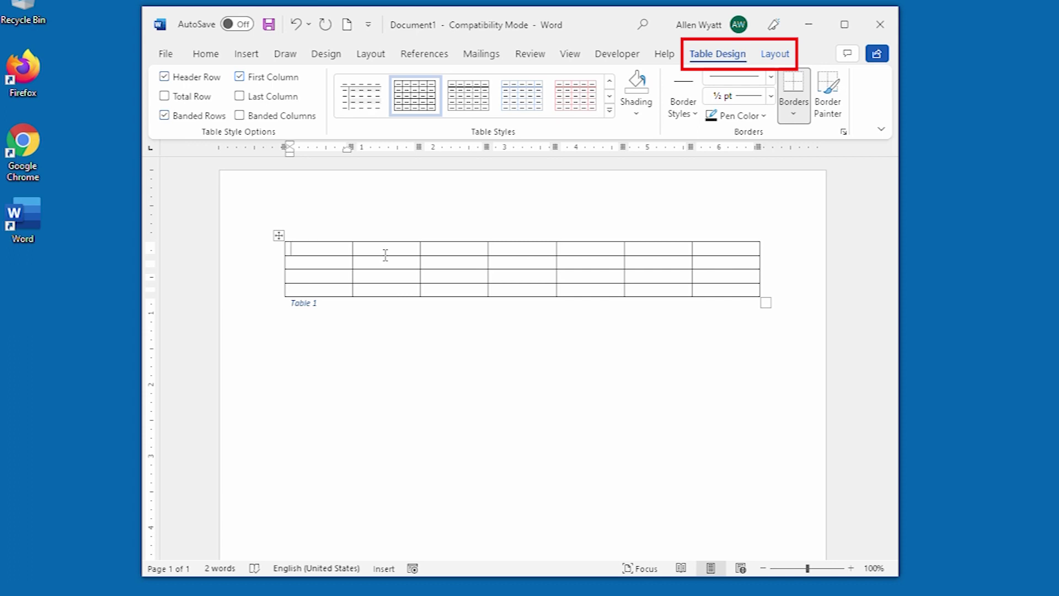
- Place the cursor outside the table, return it to the second row's second cell, and view the file management page
click(452, 336)
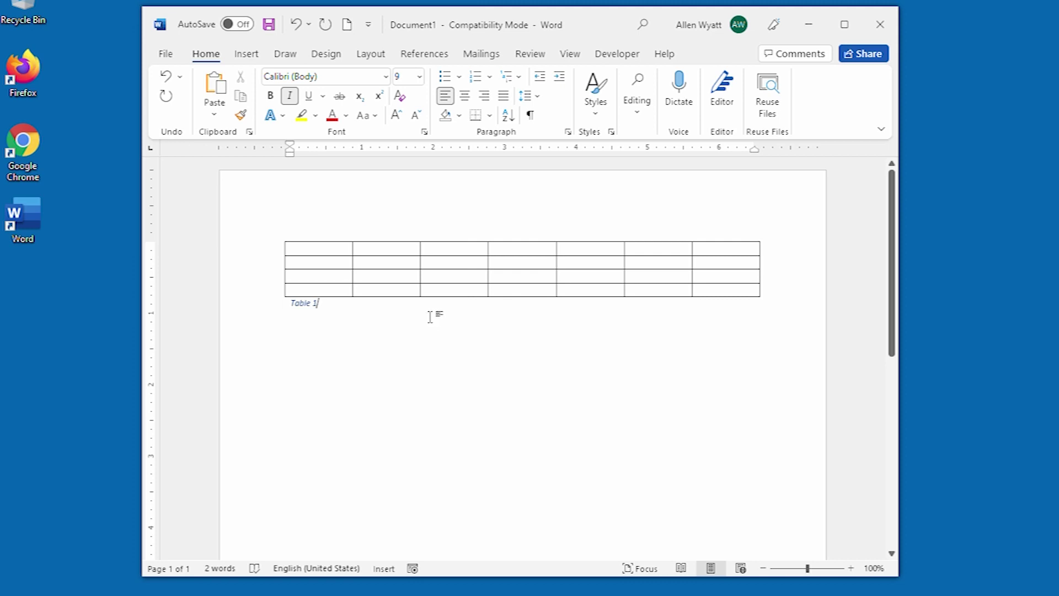
click(391, 262)
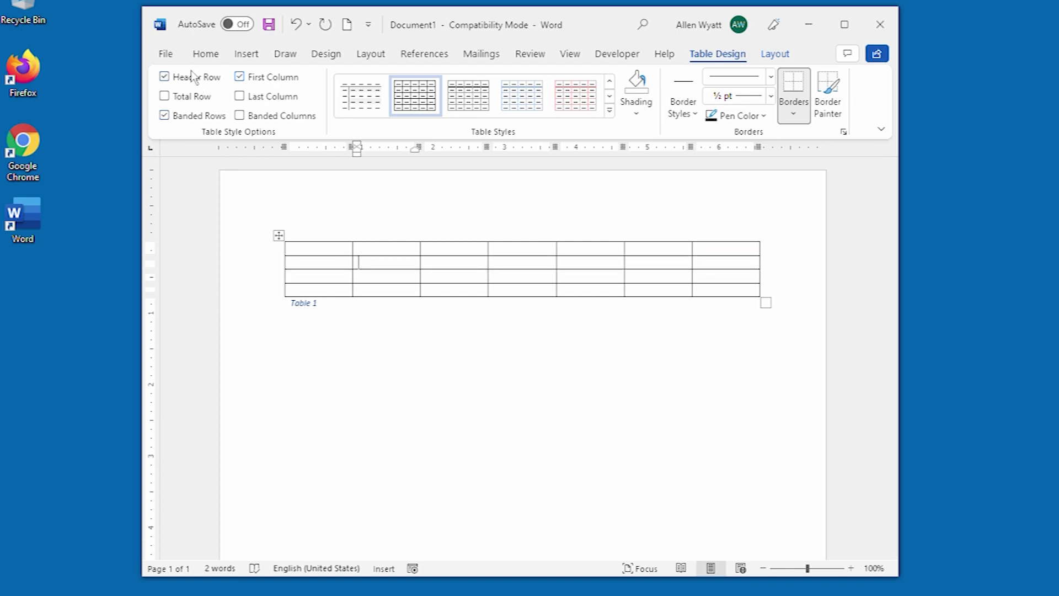
click(168, 54)
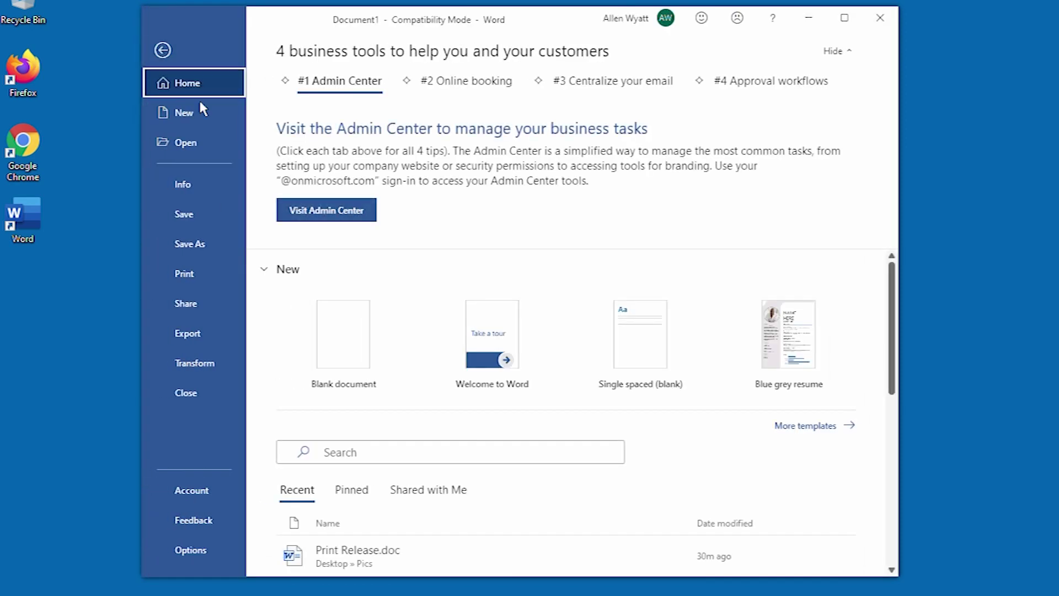
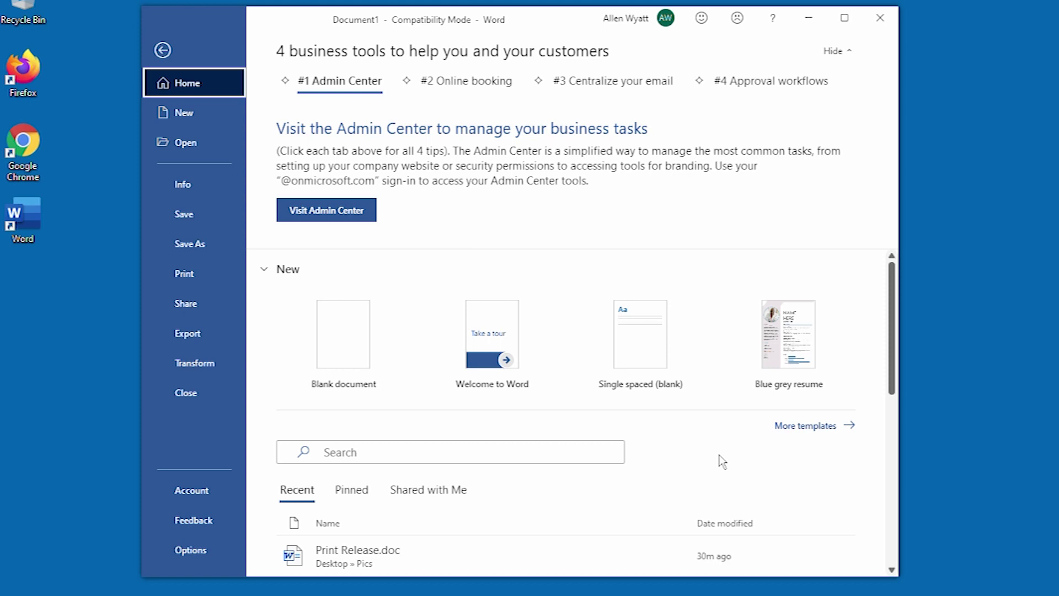
key(Escape)
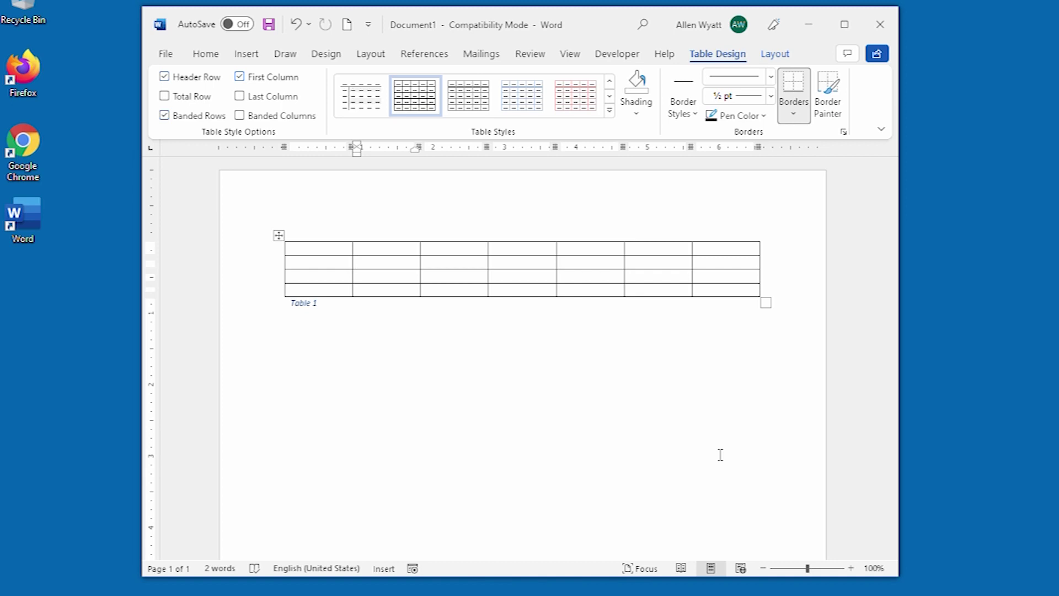
- Collapse and expand the ribbon twice
key(ctrl+F1)
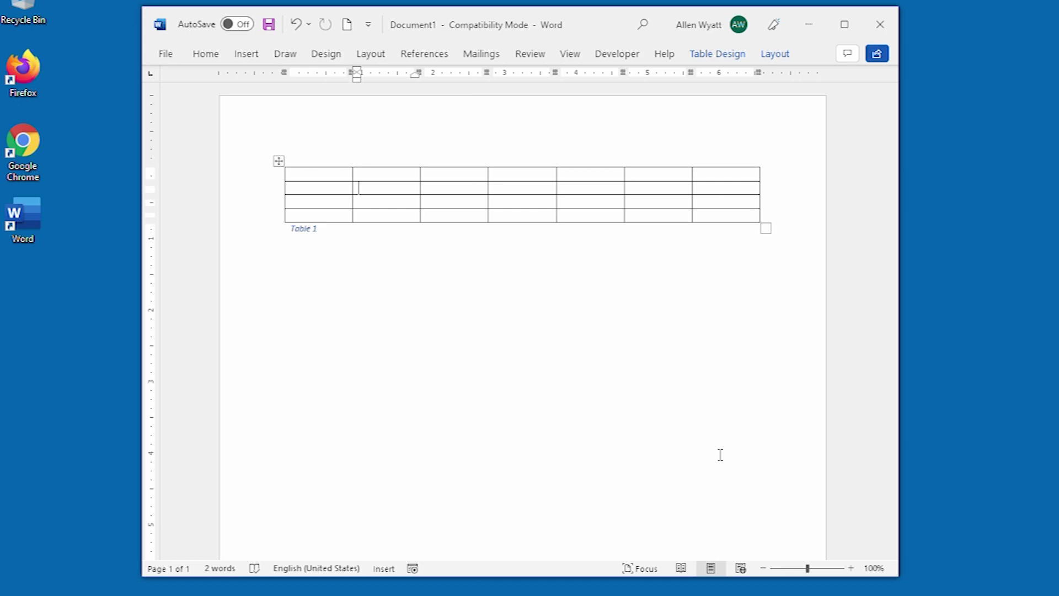
key(ctrl+F1)
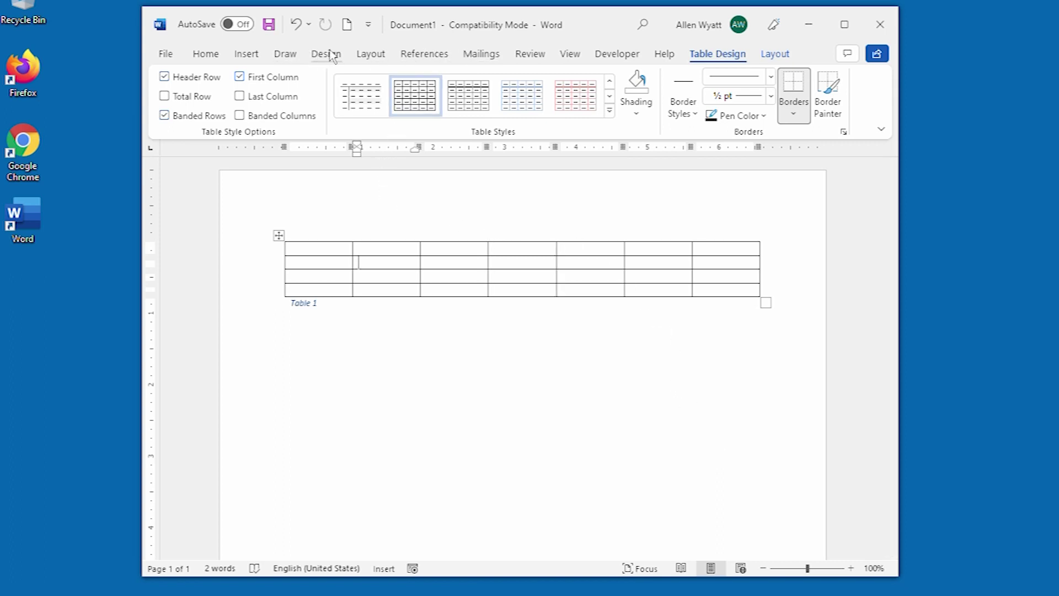
right_click(377, 60)
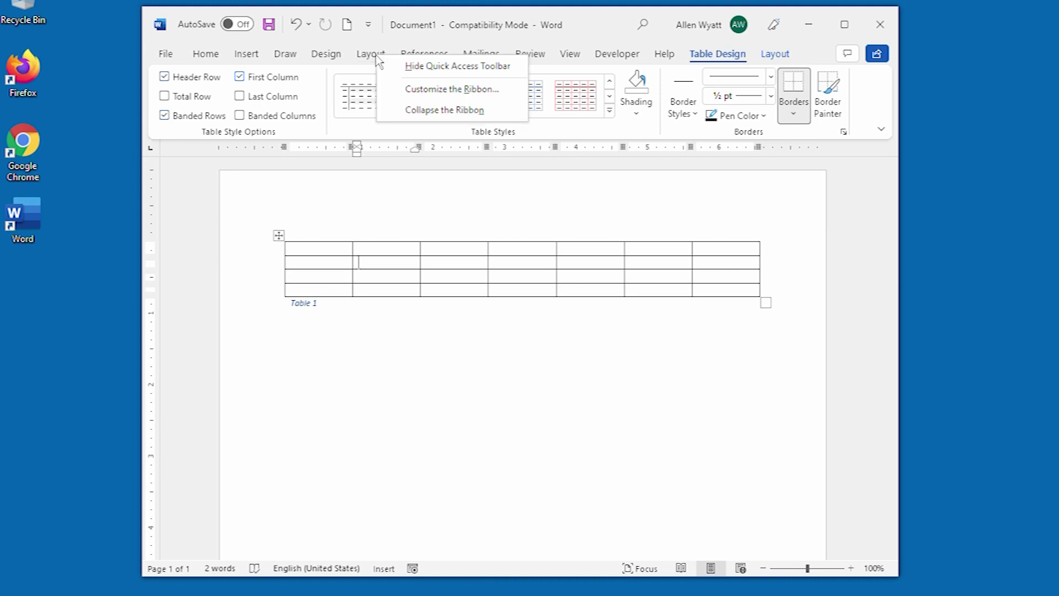
click(468, 110)
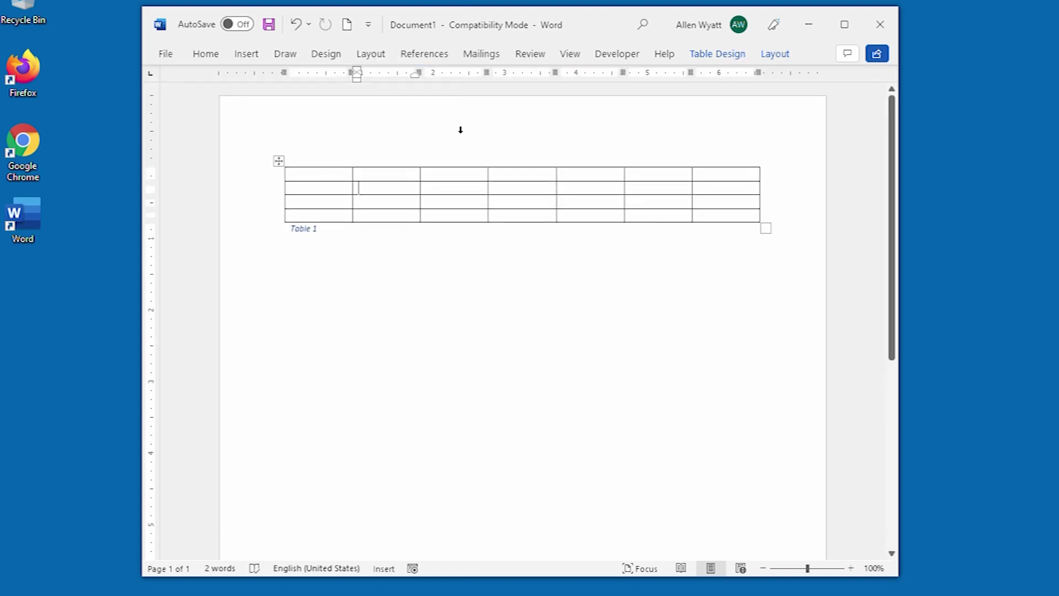
right_click(441, 57)
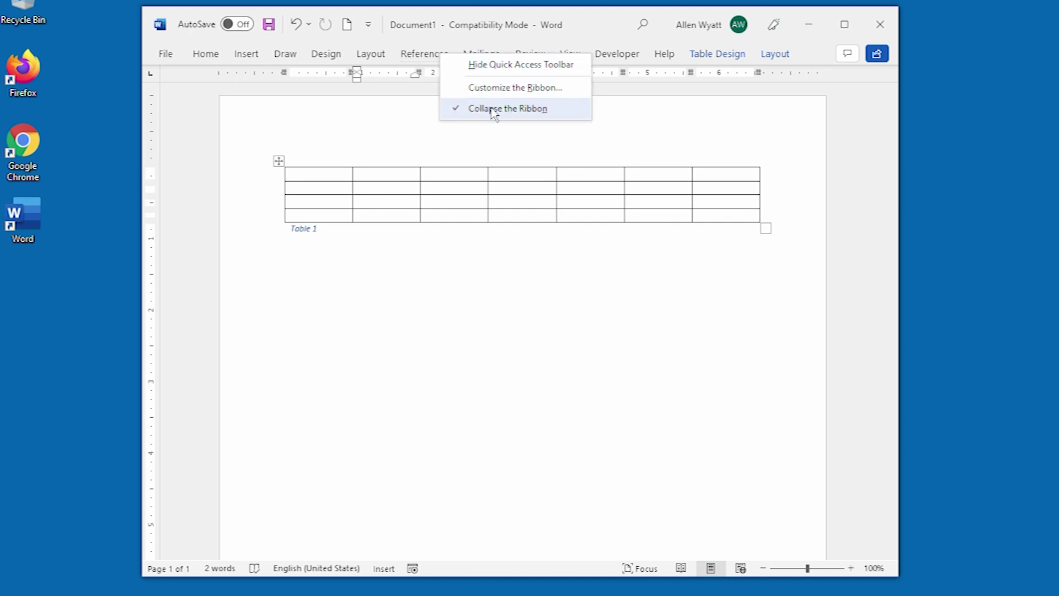
click(516, 112)
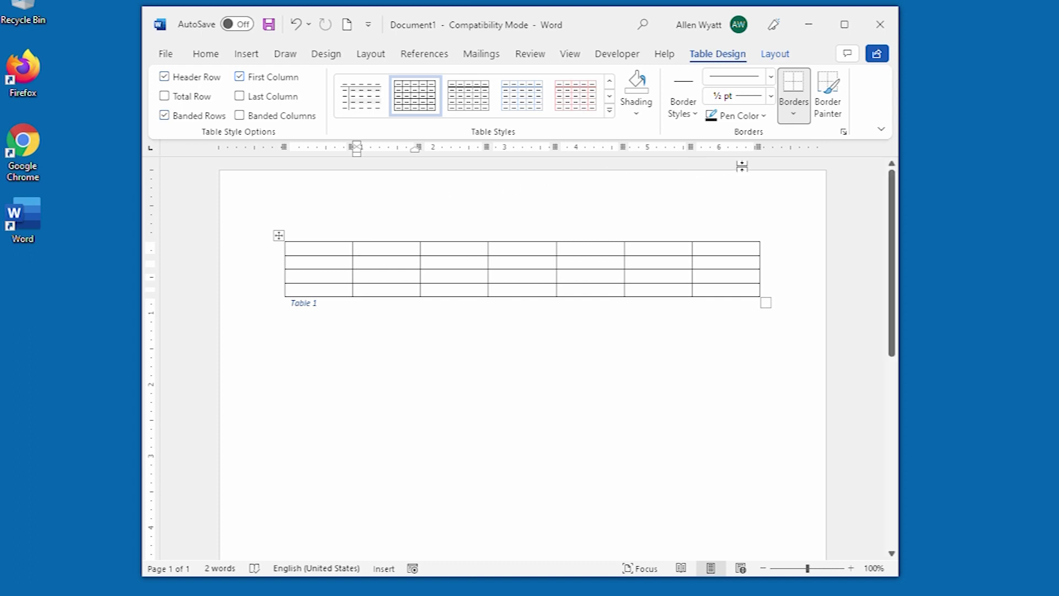
- Set the ribbon display to show tabs only and restore the full ribbon
click(881, 130)
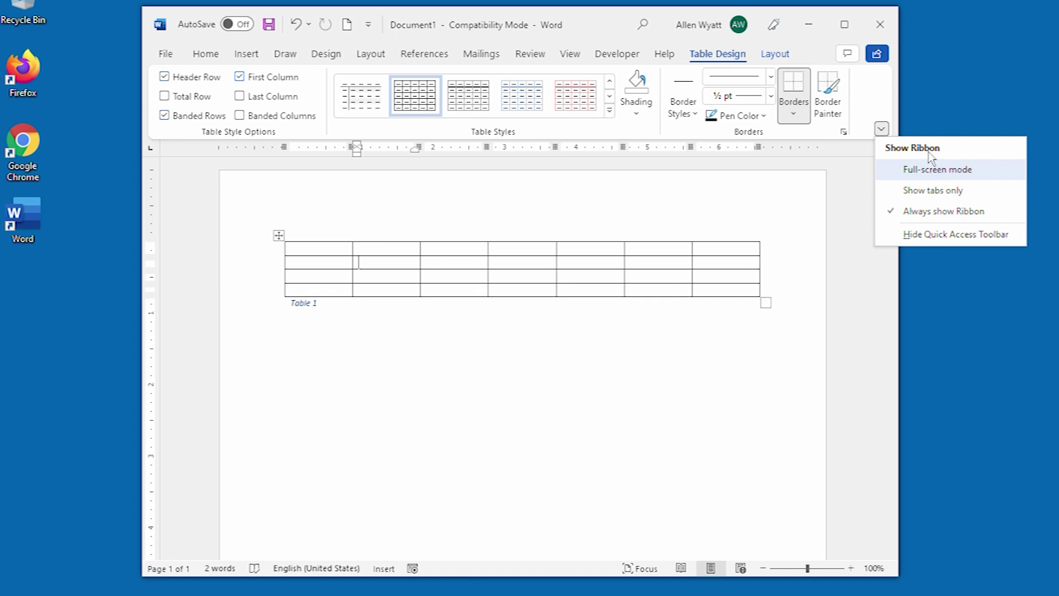
click(926, 194)
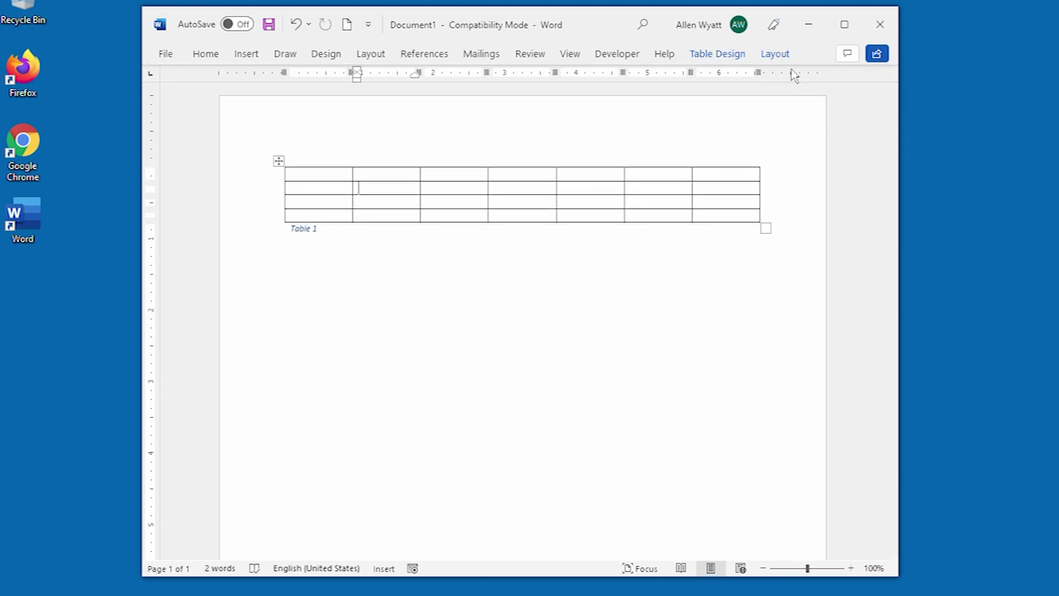
right_click(662, 55)
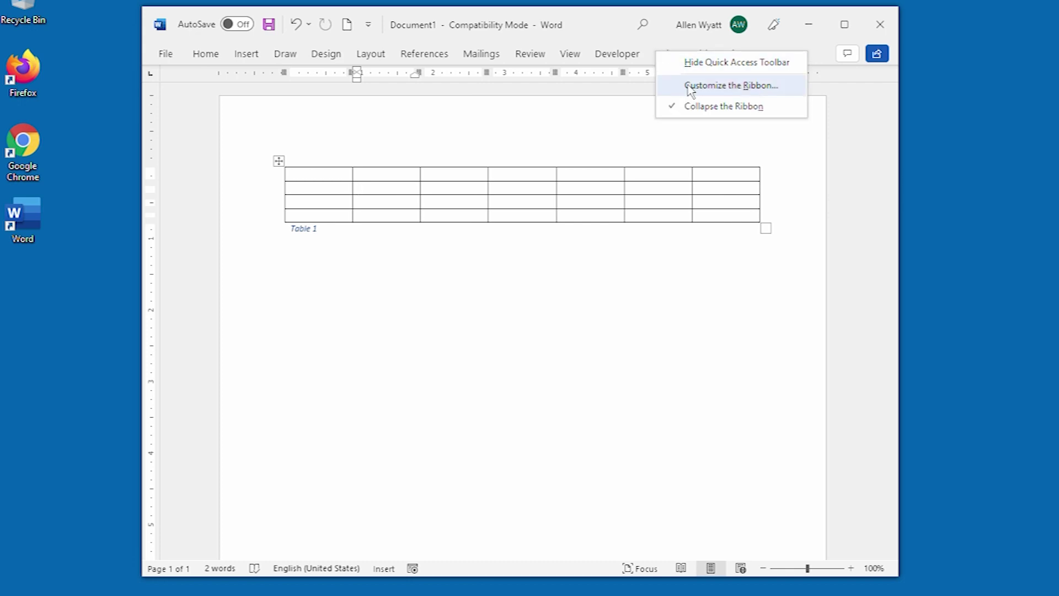
click(692, 106)
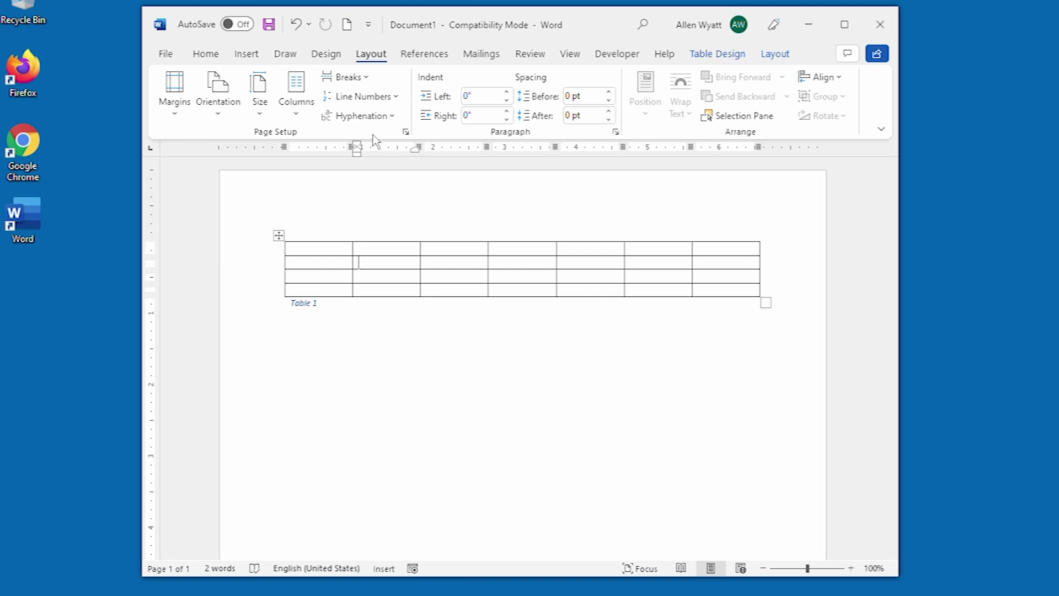
- Remove the New command from the Quick Access Toolbar and add it back
click(369, 25)
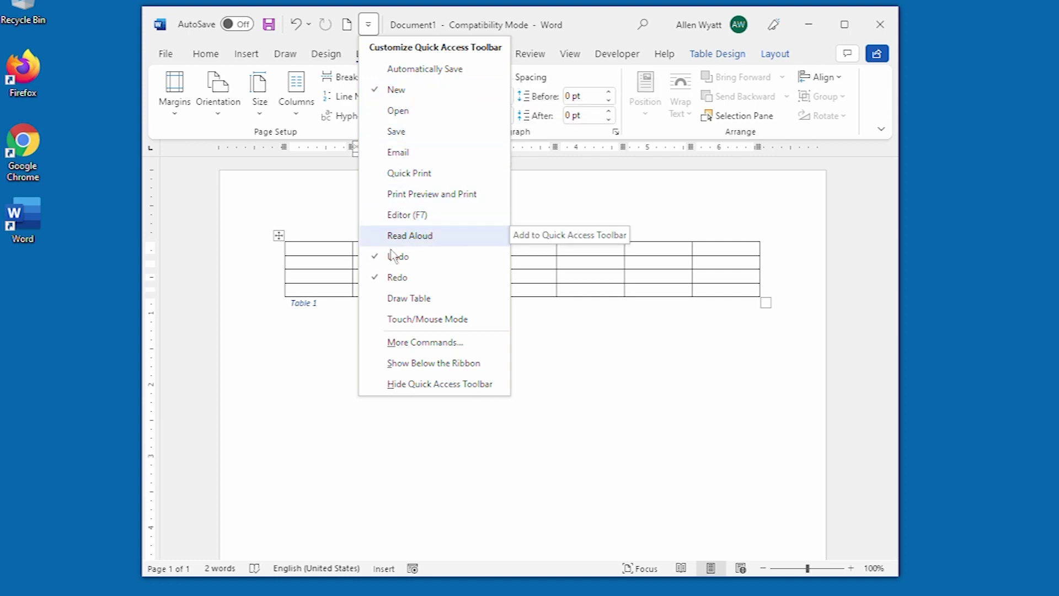
click(403, 93)
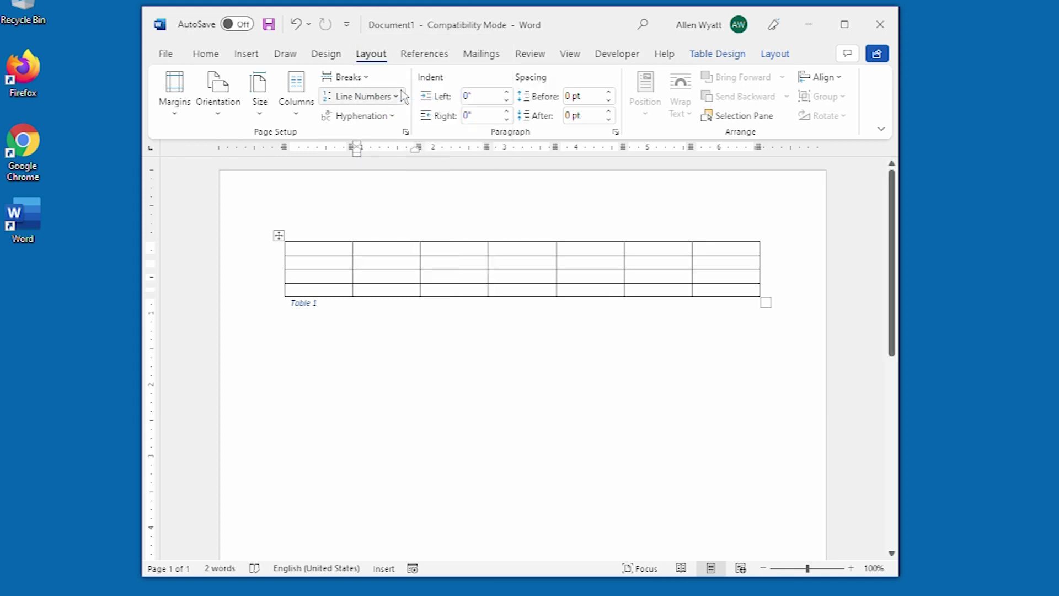
click(348, 25)
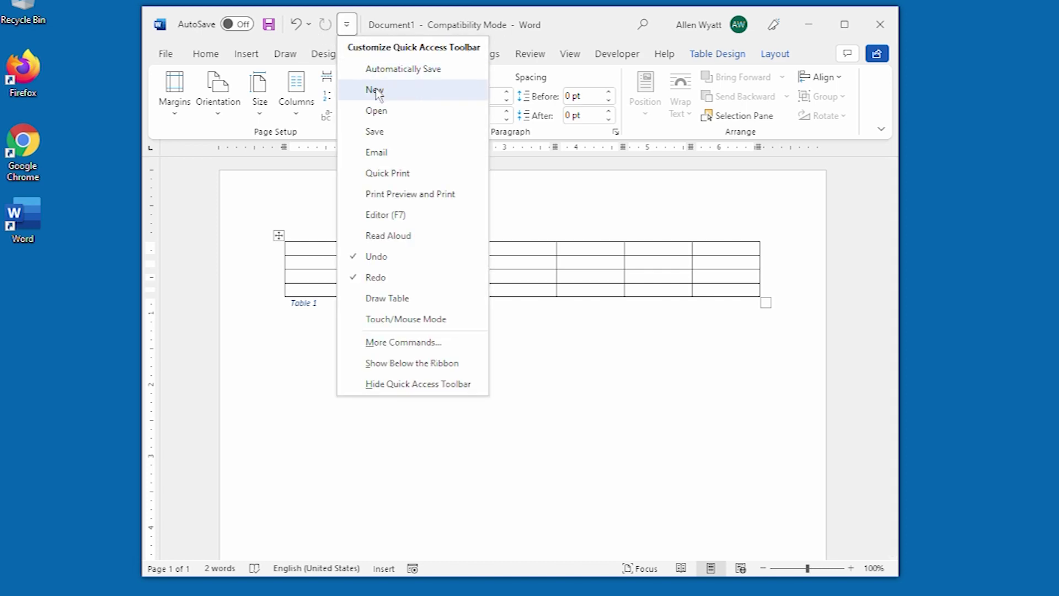
click(377, 90)
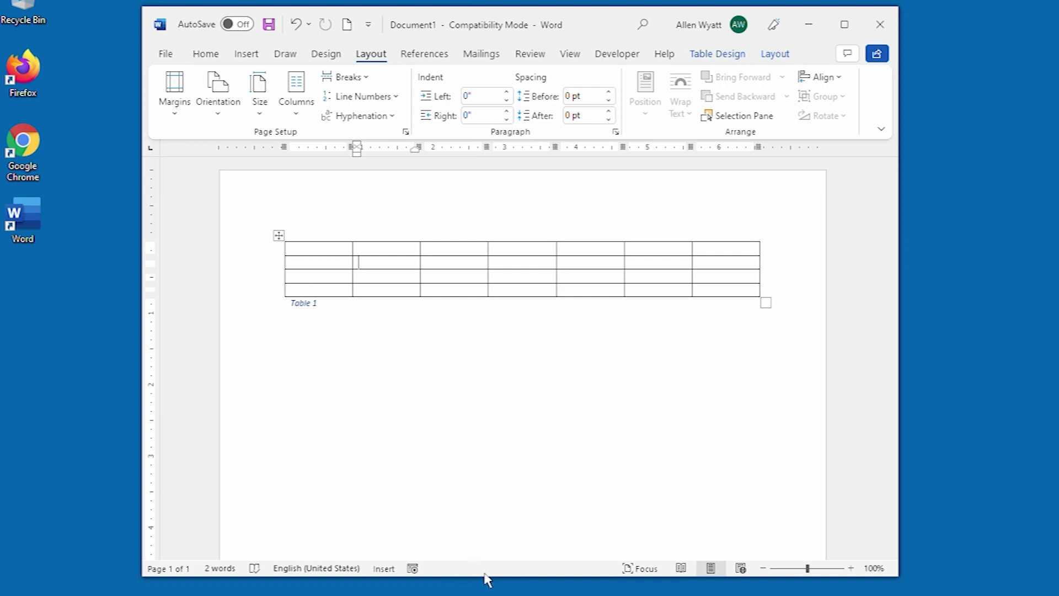
- View the status bar's customization options without changing them
right_click(506, 574)
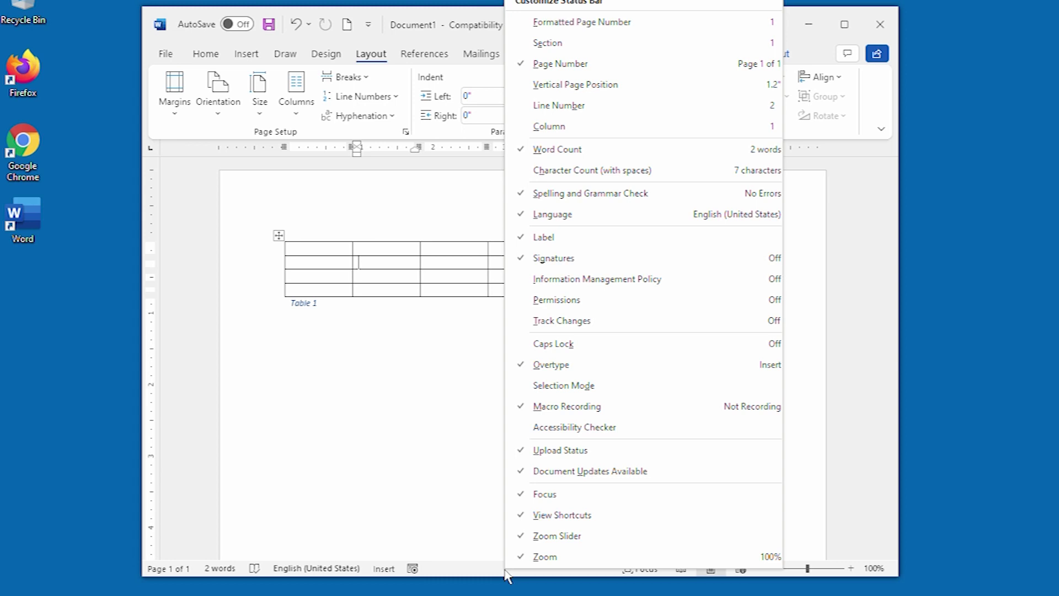
click(471, 499)
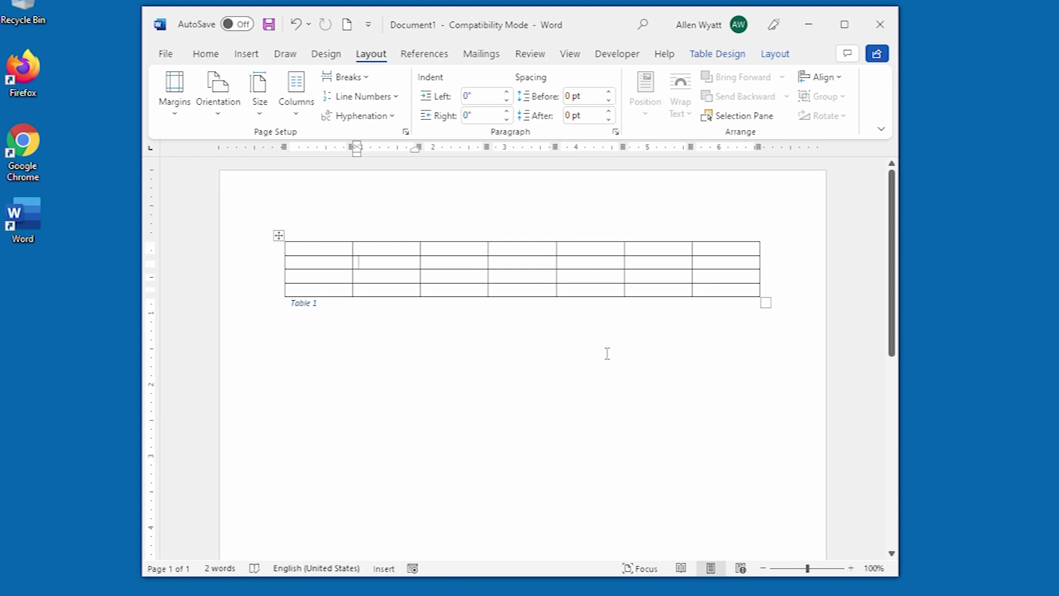
- Zoom the document in to 240% and adjust the magnification to 236%
click(851, 568)
click(851, 568)
click(851, 568)
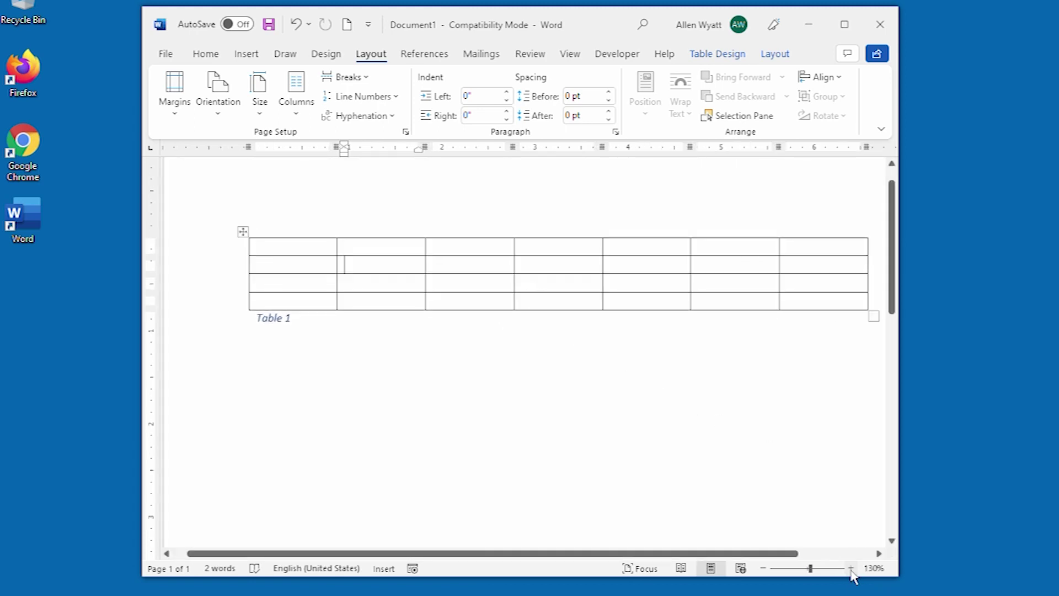
click(850, 568)
click(851, 568)
click(851, 568)
click(851, 568)
click(850, 568)
click(851, 568)
click(851, 567)
click(850, 568)
click(851, 568)
click(851, 568)
click(851, 568)
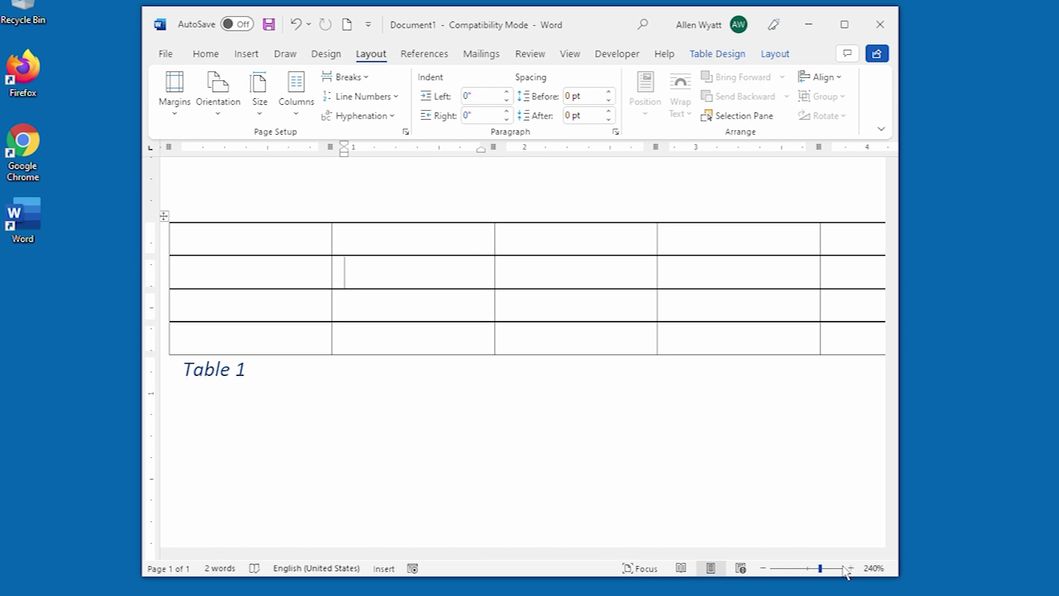
mouse_move(818, 568)
mouse_down()
mouse_move(796, 567)
mouse_move(819, 569)
mouse_up()
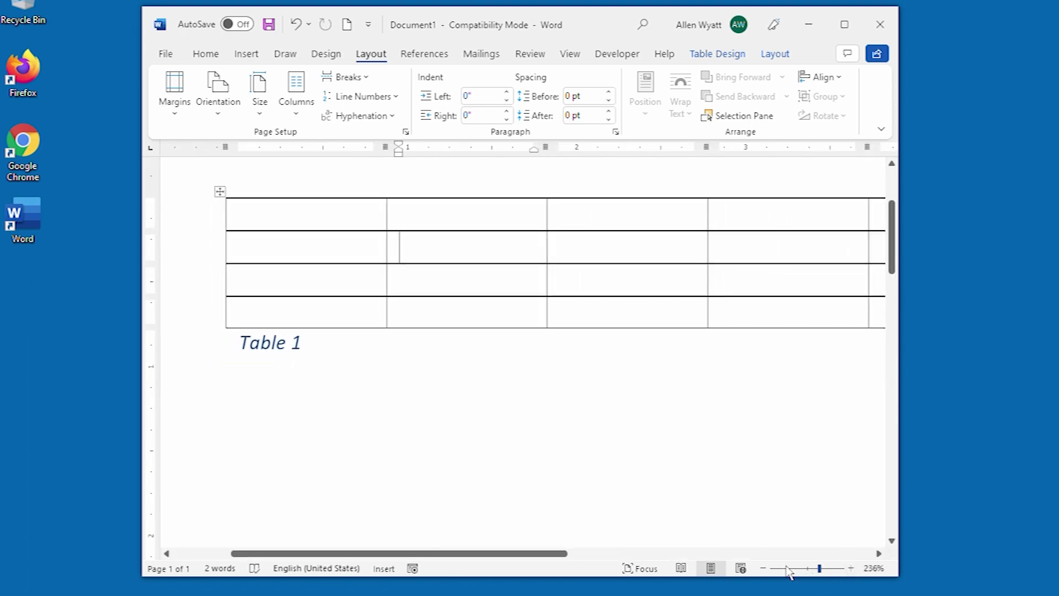
- Zoom the document back out to 100%
click(763, 568)
click(763, 568)
click(764, 568)
click(764, 568)
click(763, 568)
click(763, 568)
click(763, 568)
click(763, 568)
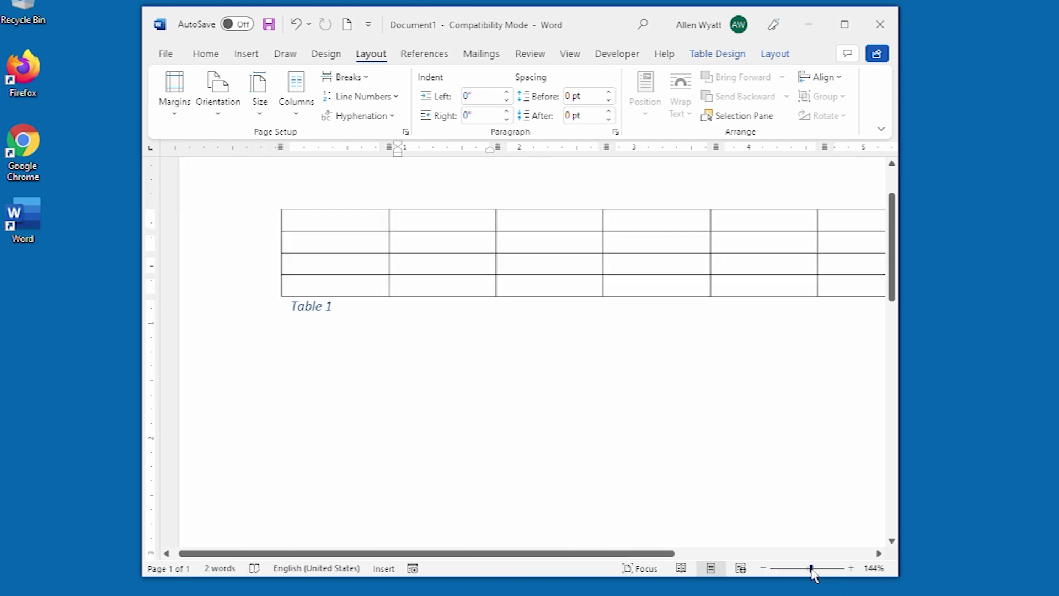
drag(812, 569, 807, 568)
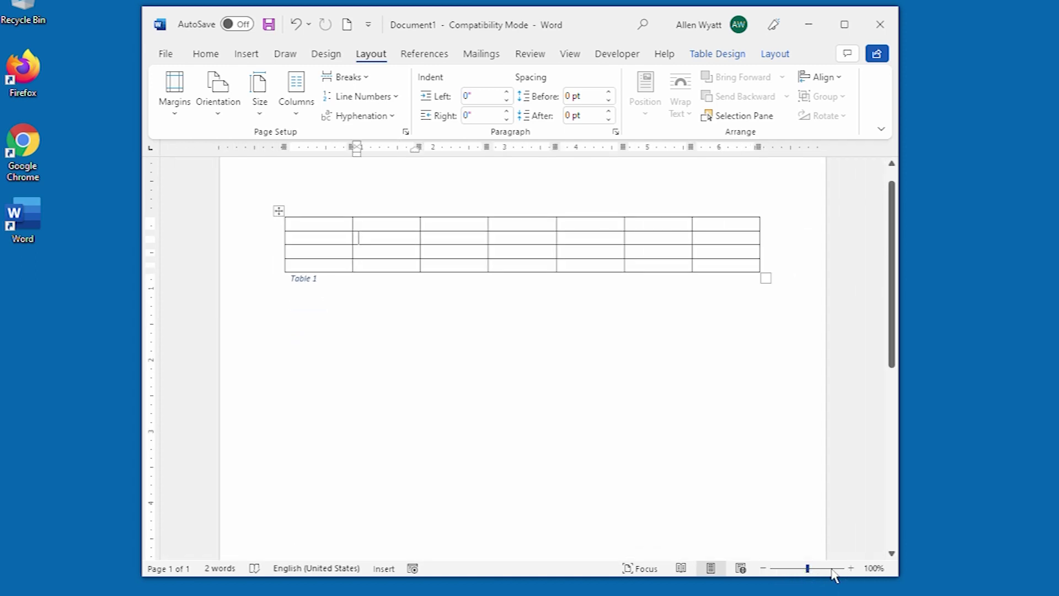